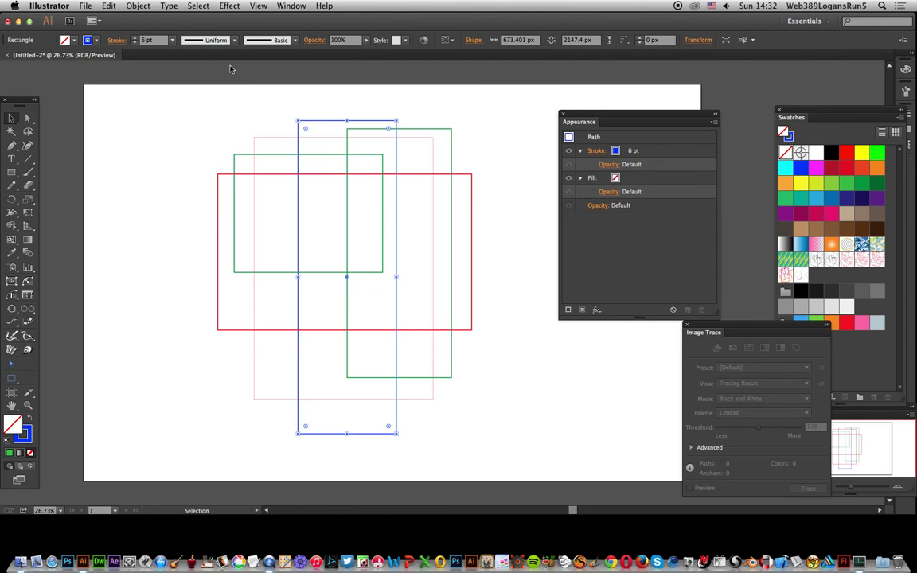
Select all five overlapping rectangles and make them into a new pattern
click(200, 112)
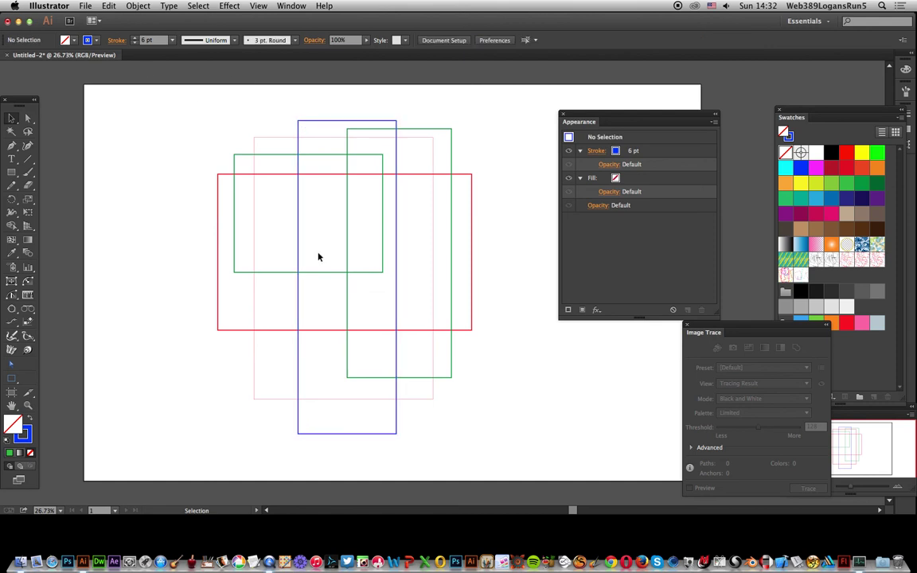
drag(177, 91, 465, 403)
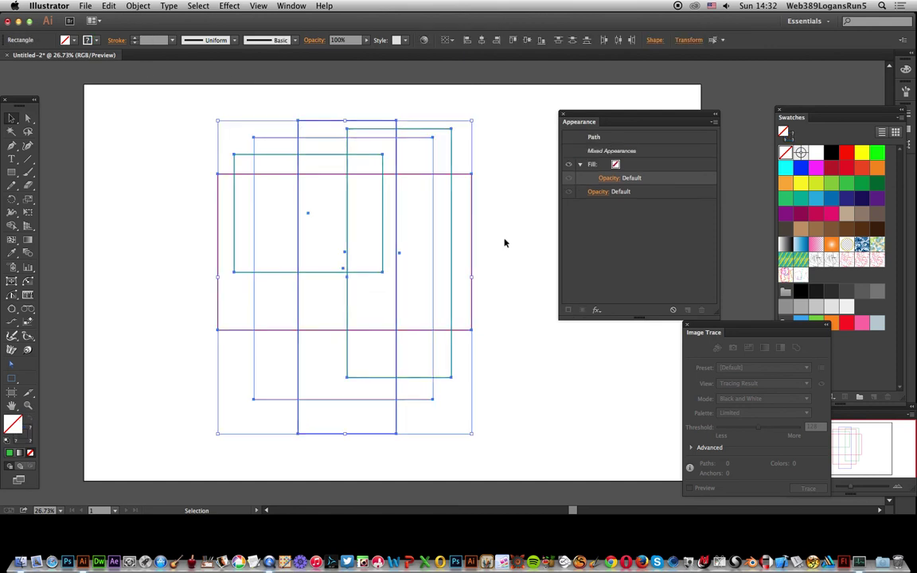
click(197, 123)
click(326, 123)
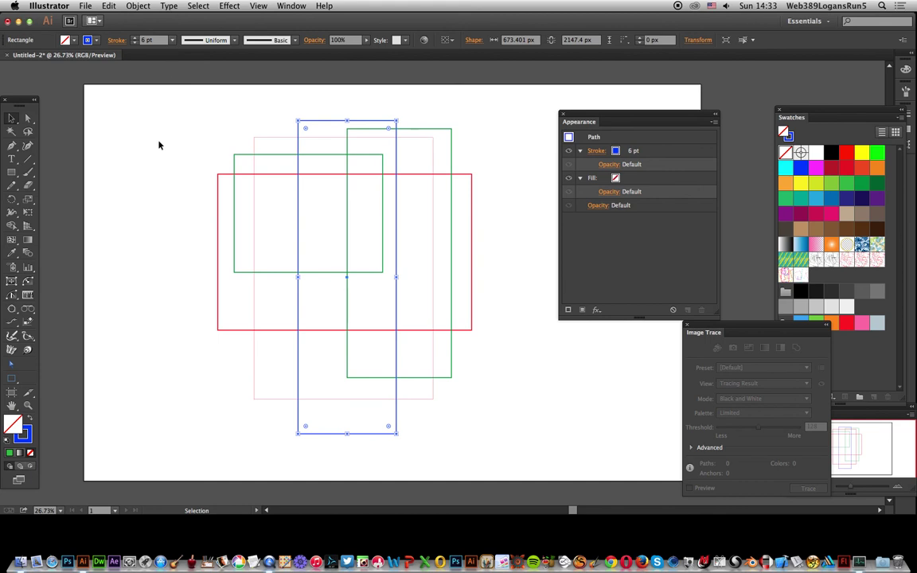
drag(184, 98, 525, 446)
click(138, 7)
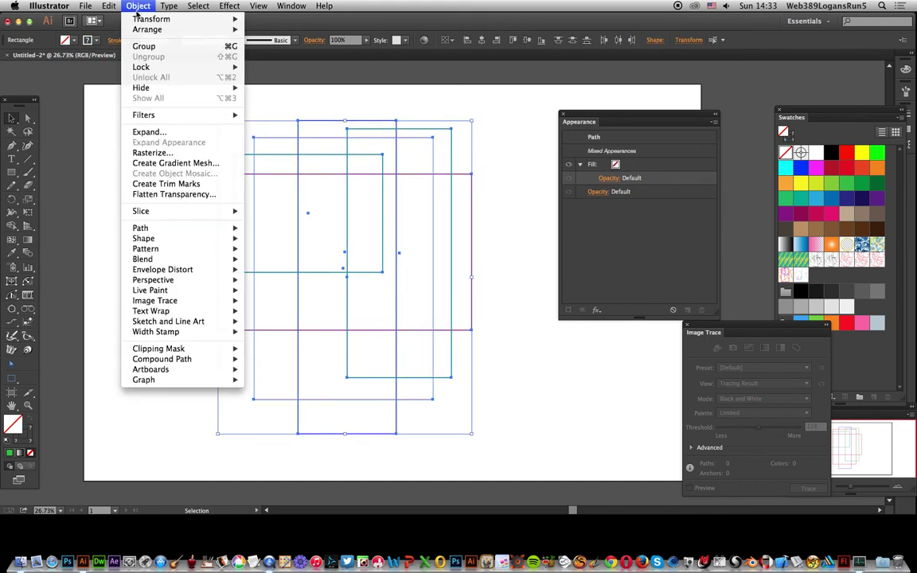
mouse_move(168, 258)
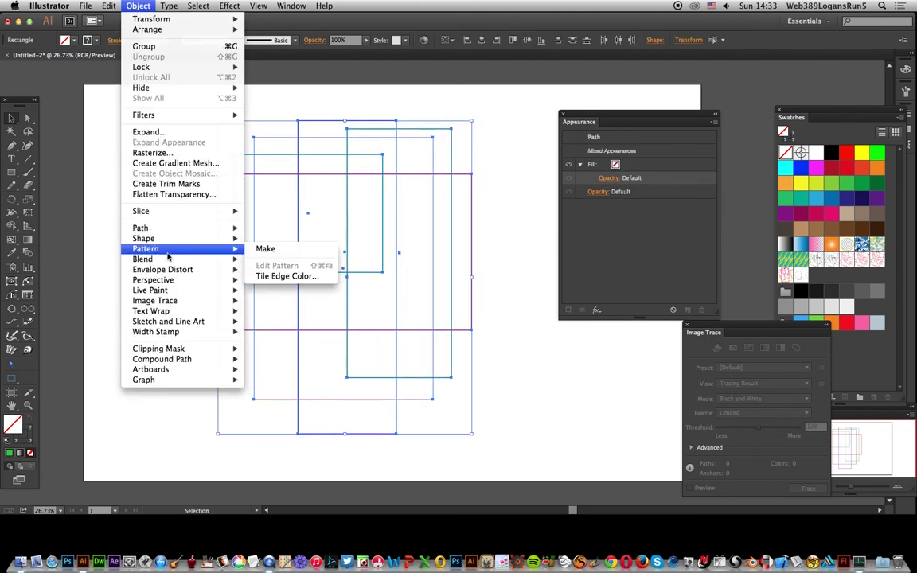
click(260, 253)
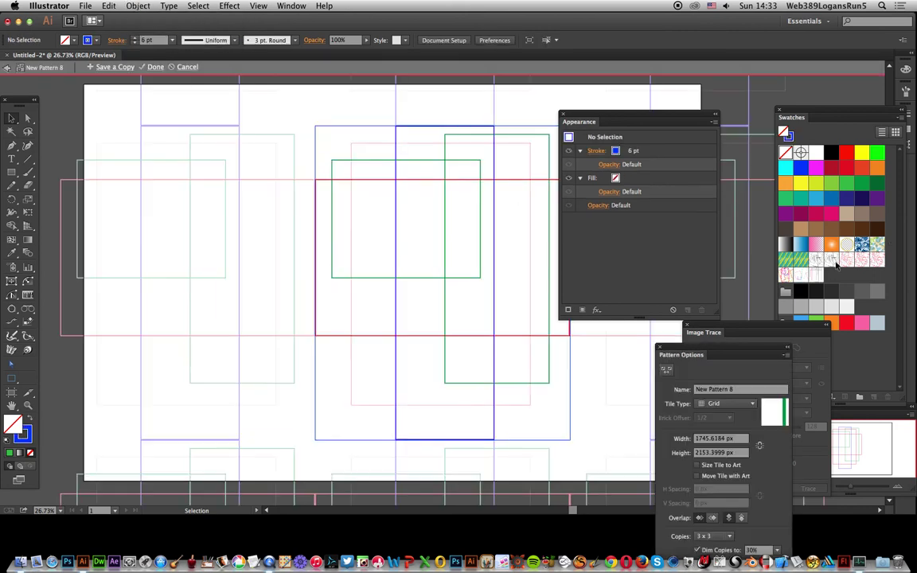
Save two copies of the pattern as swatches and leave pattern editing
click(316, 186)
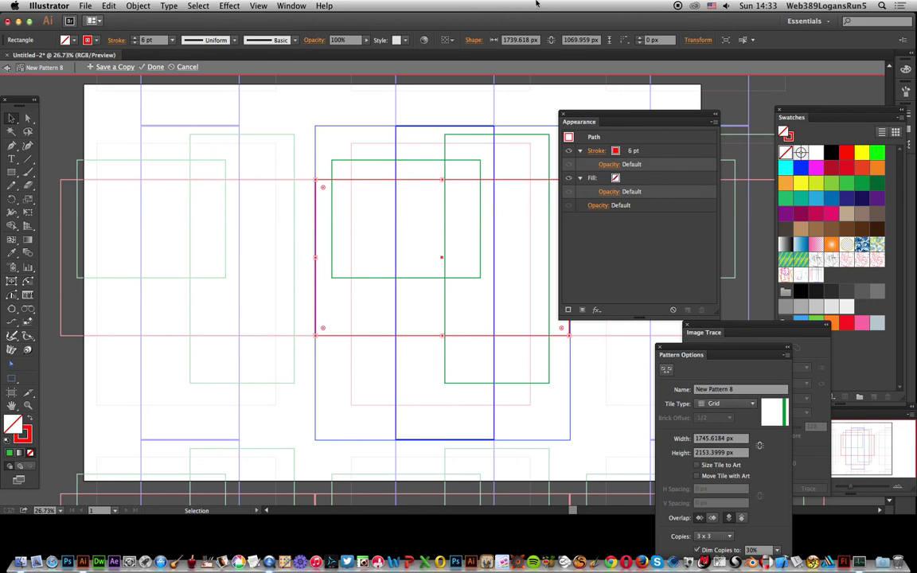
click(231, 5)
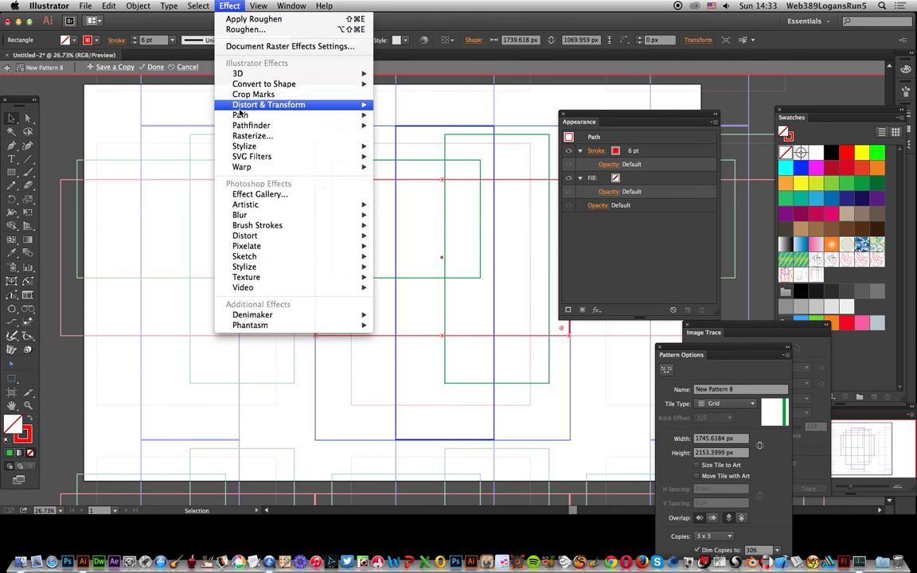
mouse_move(240, 110)
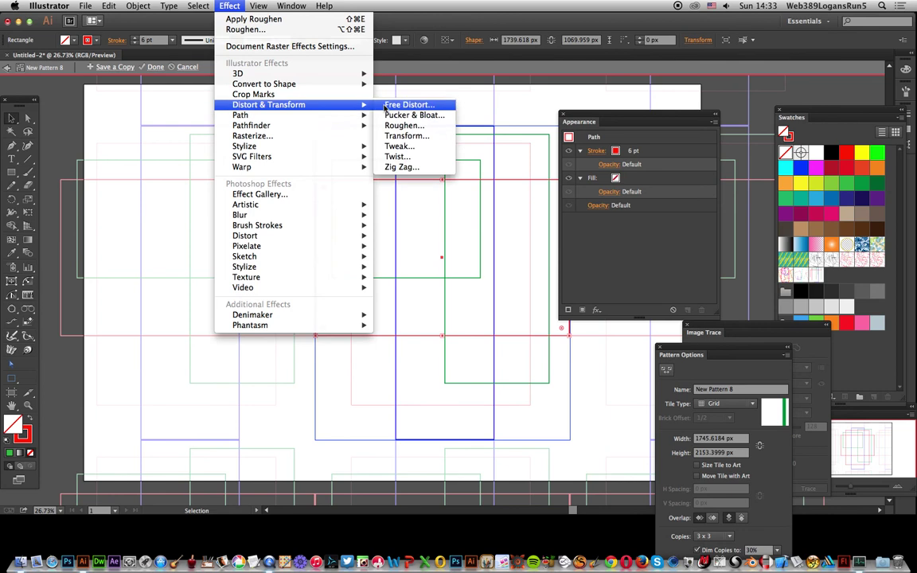
click(531, 114)
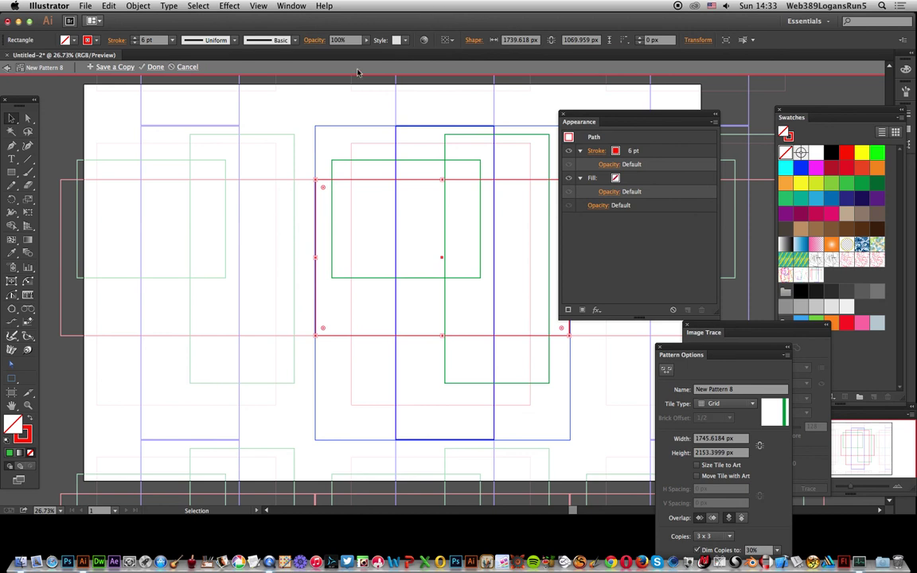
click(115, 67)
click(488, 273)
click(188, 68)
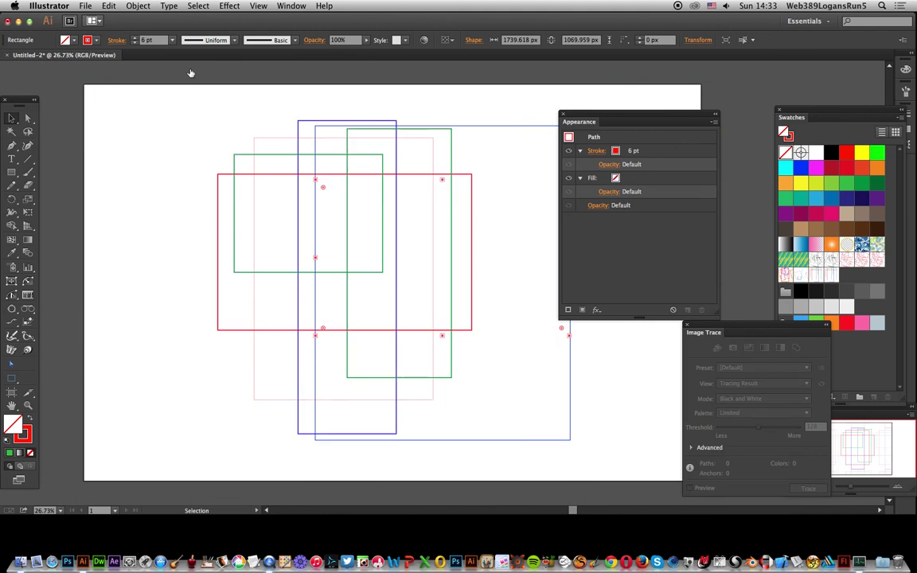
Delete all the rectangles from the artboard
click(211, 131)
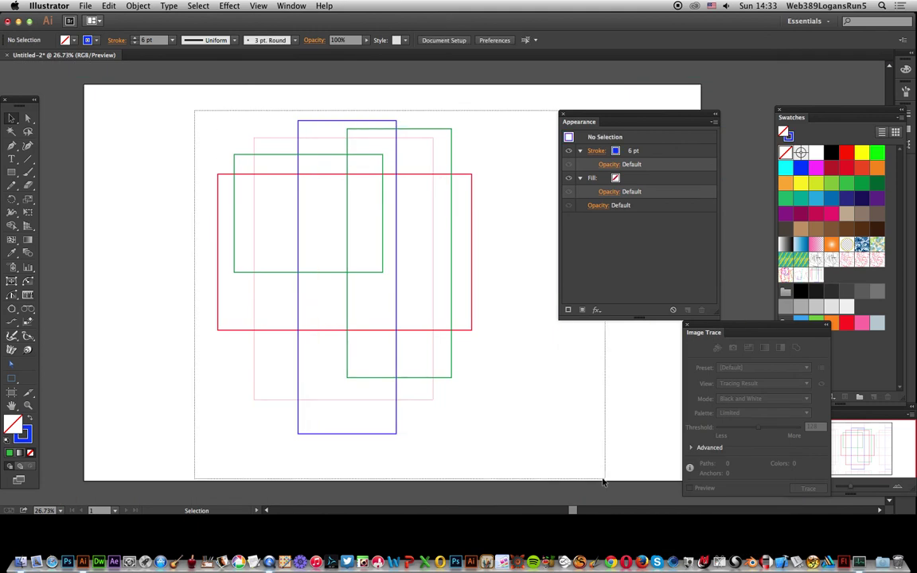
key(super+a)
key(Delete)
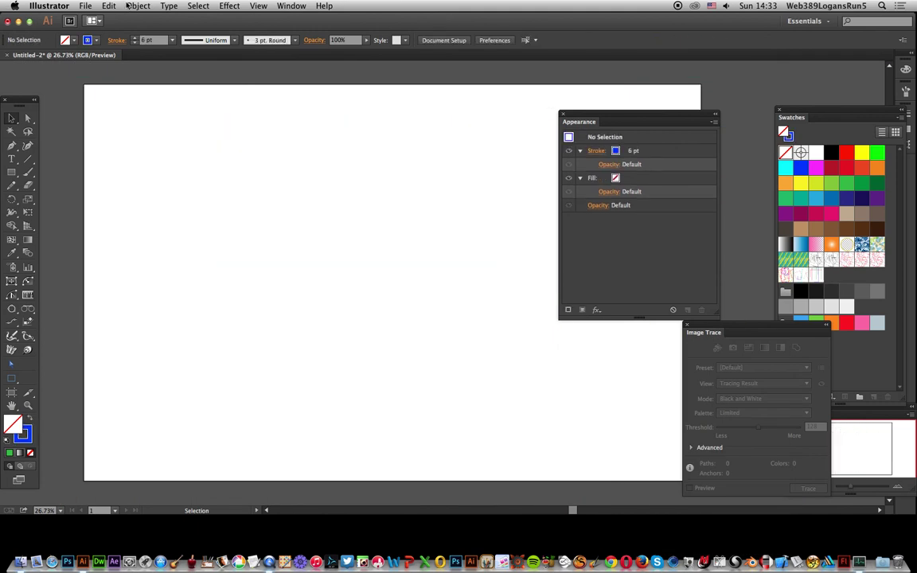
Place face1.png at the artboard's top-left corner
click(79, 6)
click(107, 167)
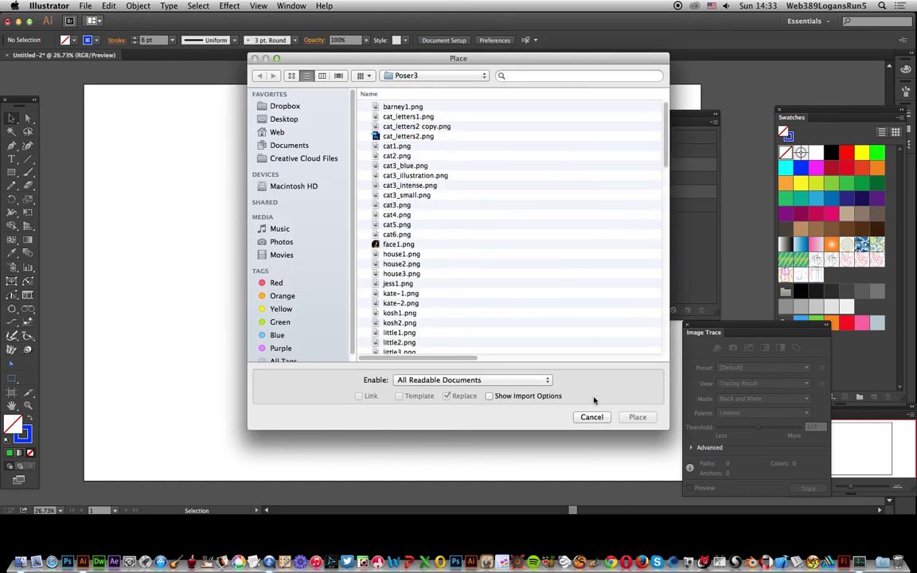
key(f)
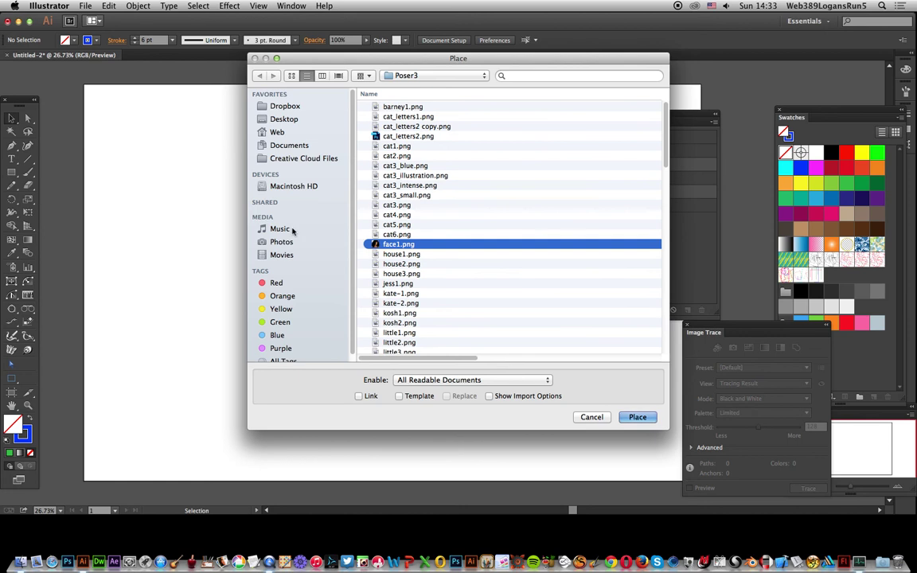
key(Return)
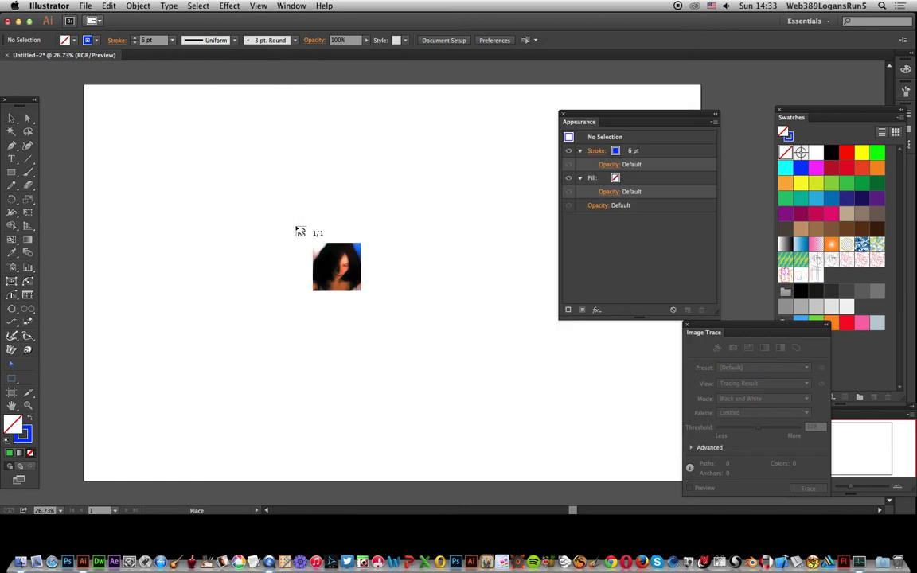
click(117, 93)
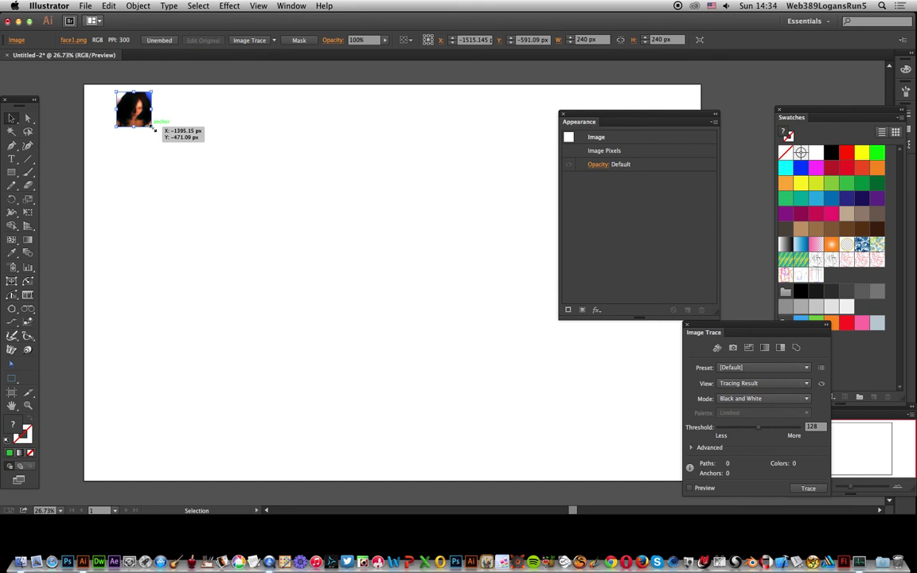
Enlarge the portrait to fill most of the artboard and lower its Black and White trace threshold to 87
drag(151, 128, 473, 456)
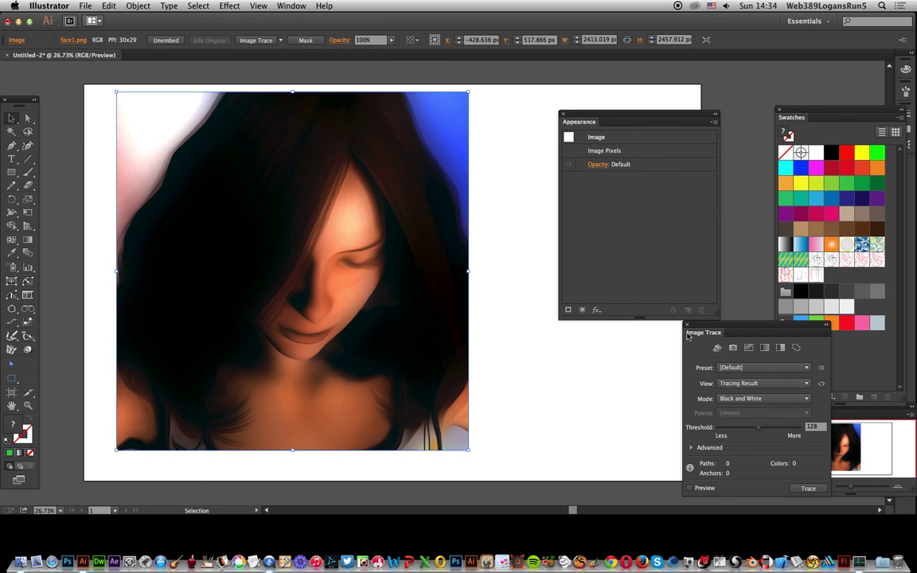
mouse_move(724, 333)
mouse_down()
mouse_move(600, 330)
mouse_move(603, 344)
mouse_up()
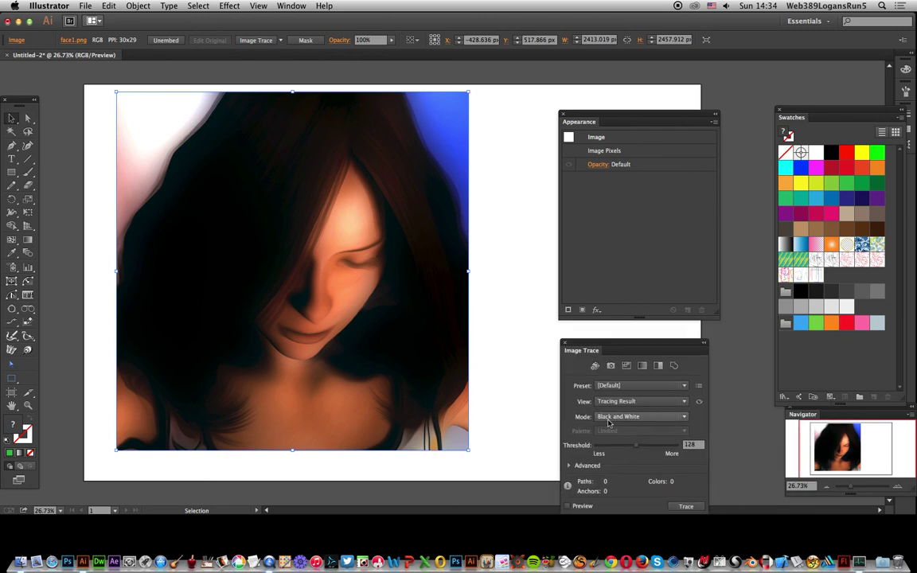
drag(636, 445, 622, 452)
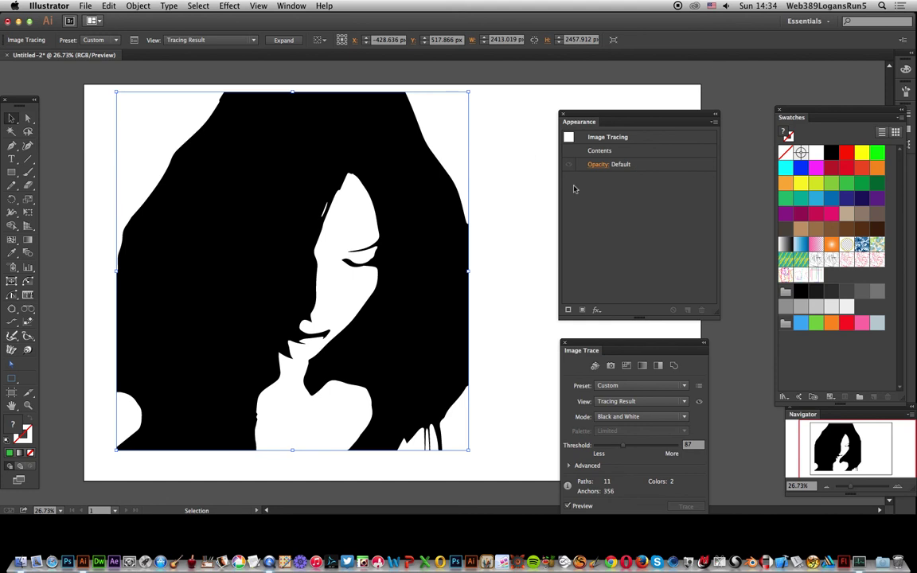
Add a new fill to the traced portrait and give it a multicoloured wavy line pattern swatch
click(566, 345)
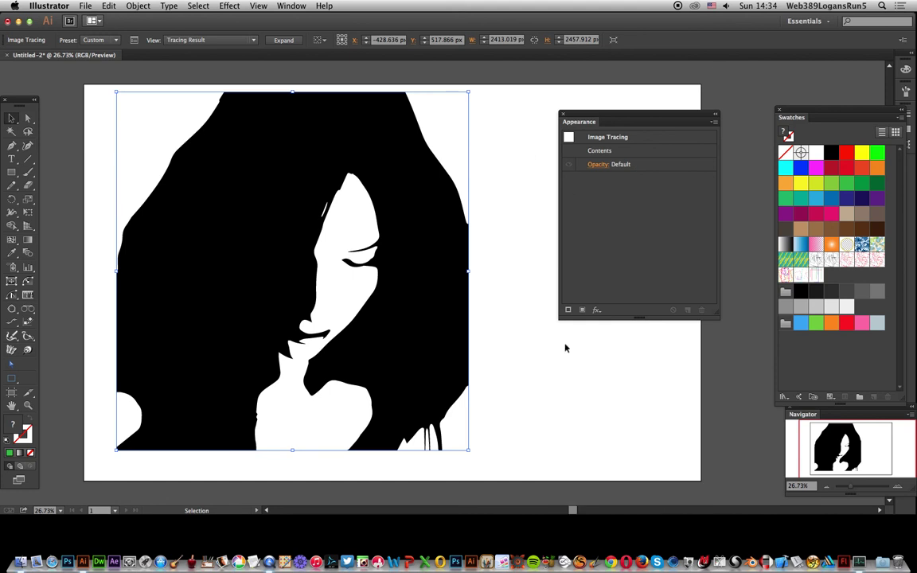
drag(649, 119, 590, 142)
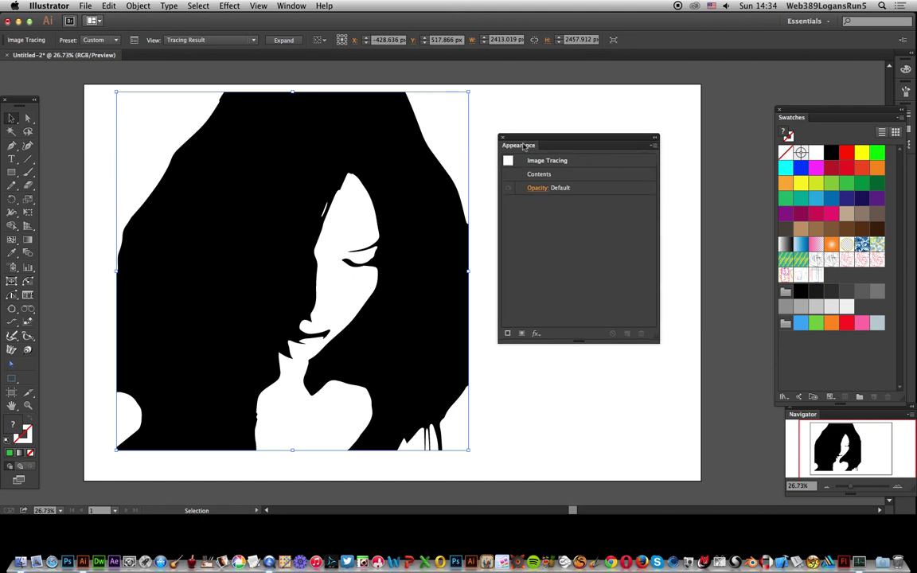
click(291, 6)
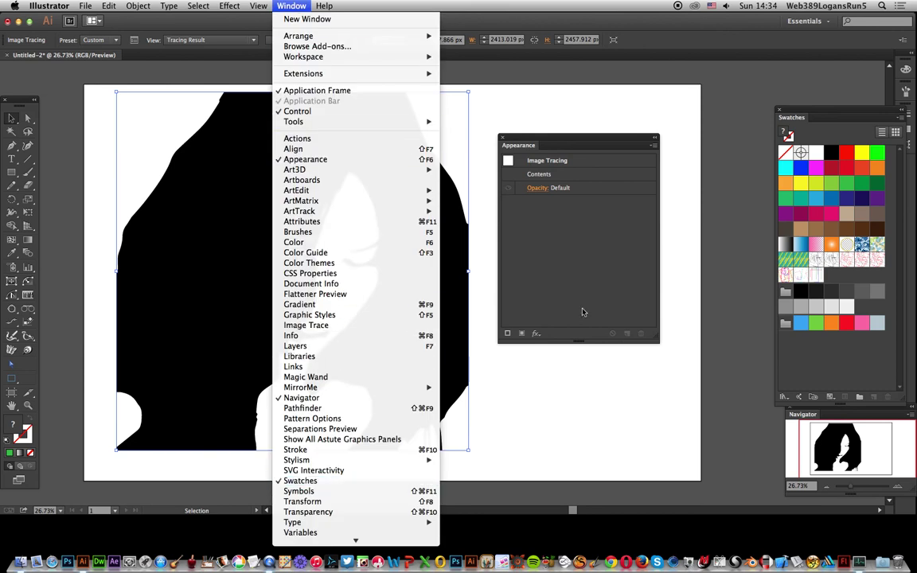
click(591, 130)
click(653, 148)
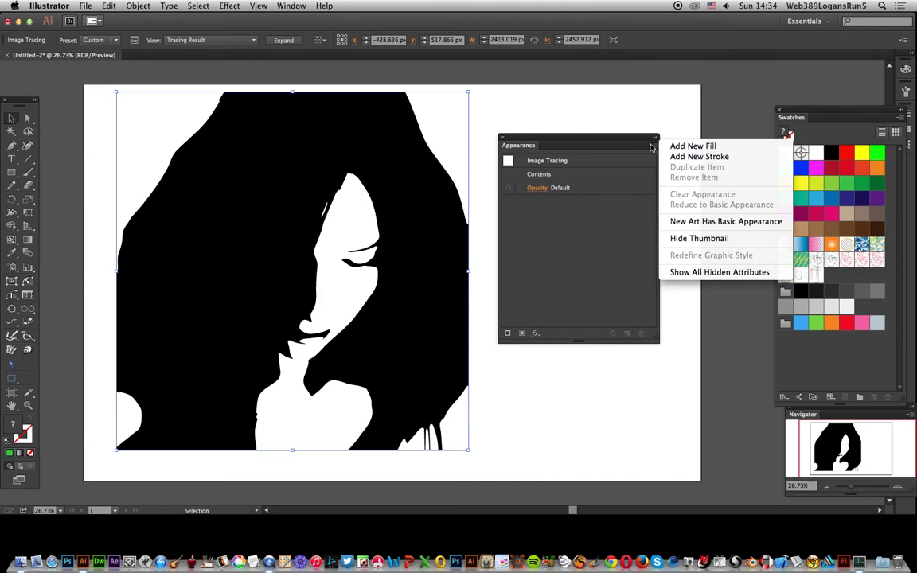
click(384, 215)
key(super+slash)
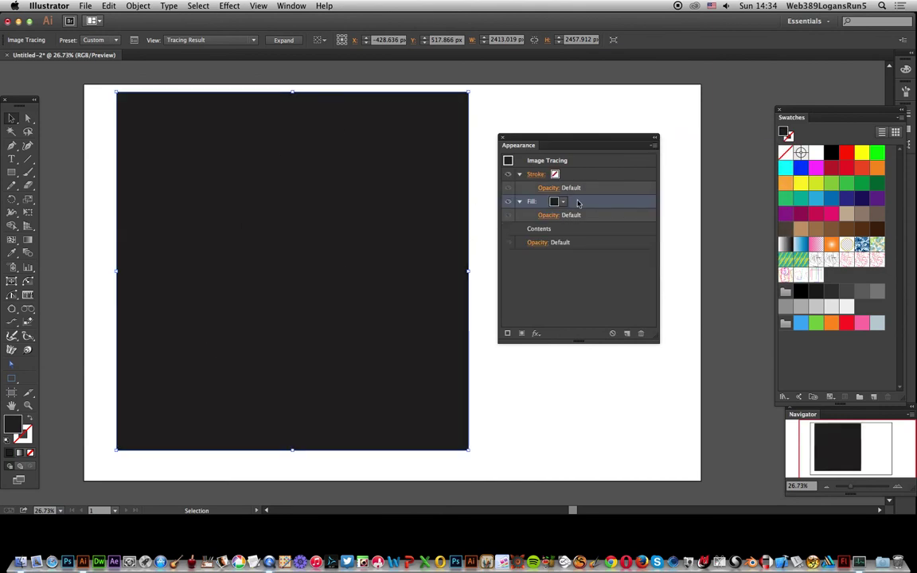
click(564, 203)
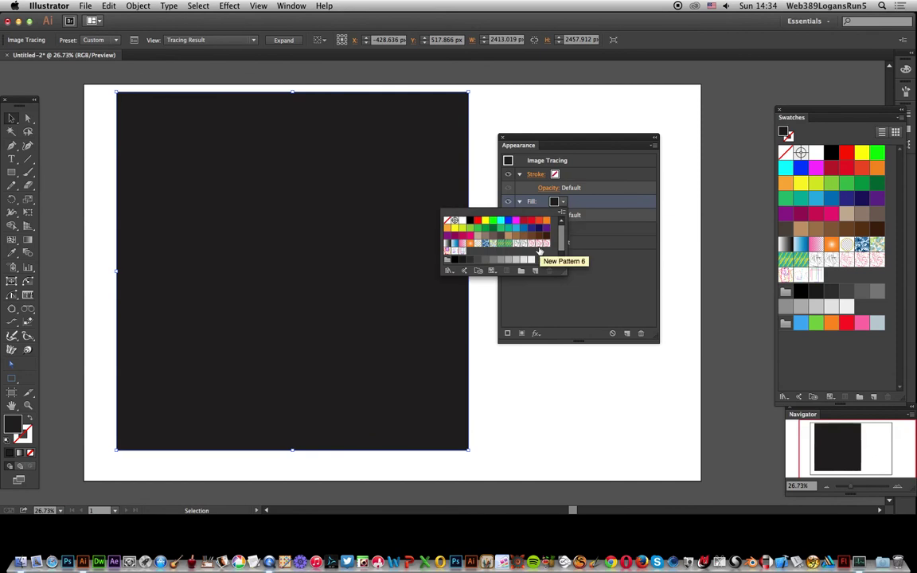
click(546, 245)
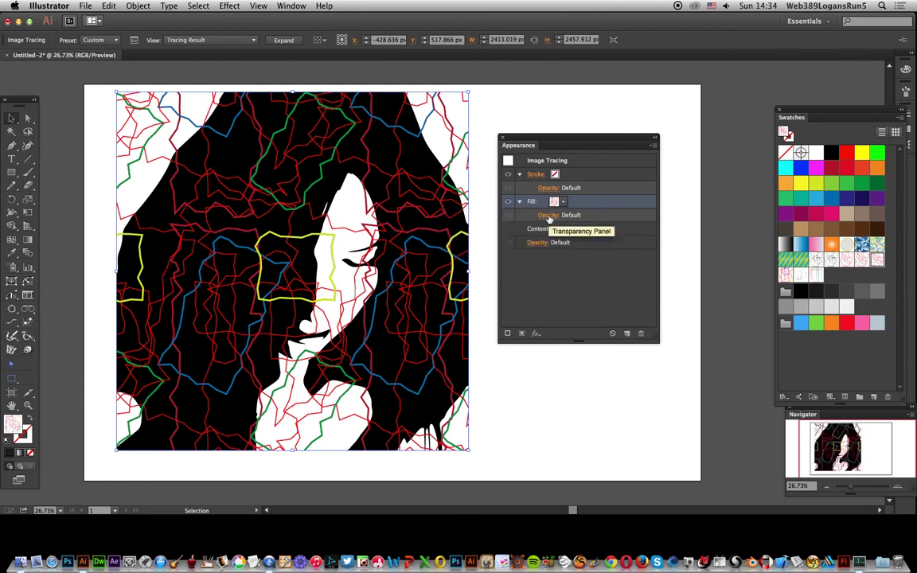
click(548, 217)
Set the pattern fill's blend mode to Lighten at 100% opacity
click(452, 236)
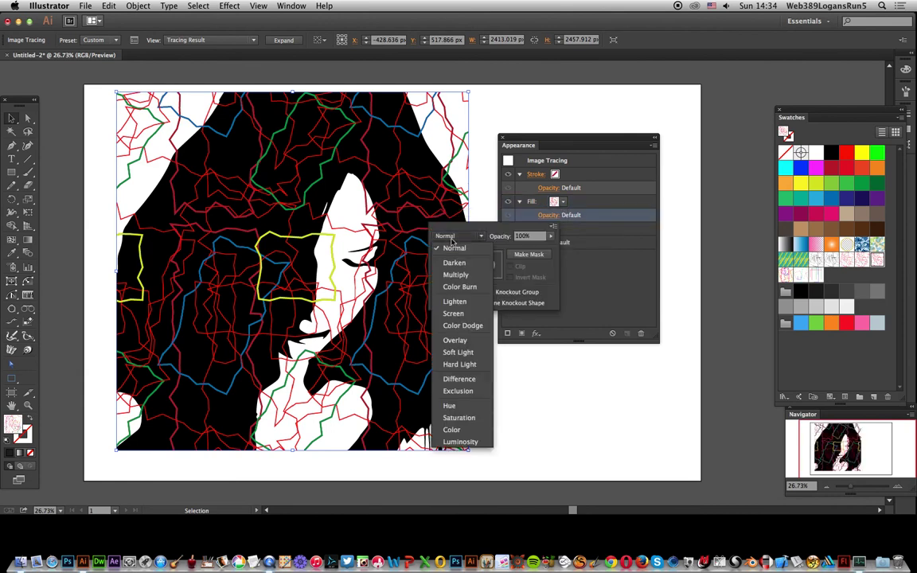
click(451, 303)
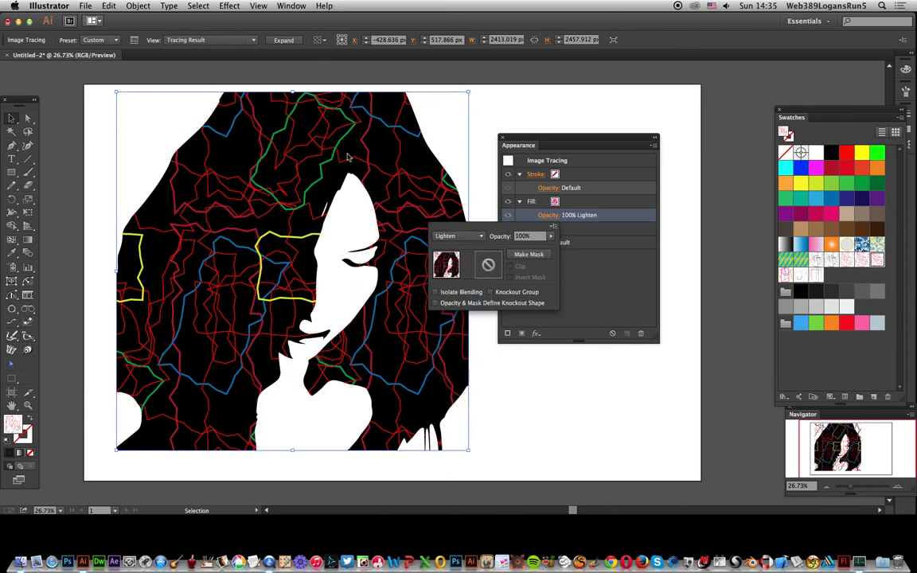
click(559, 283)
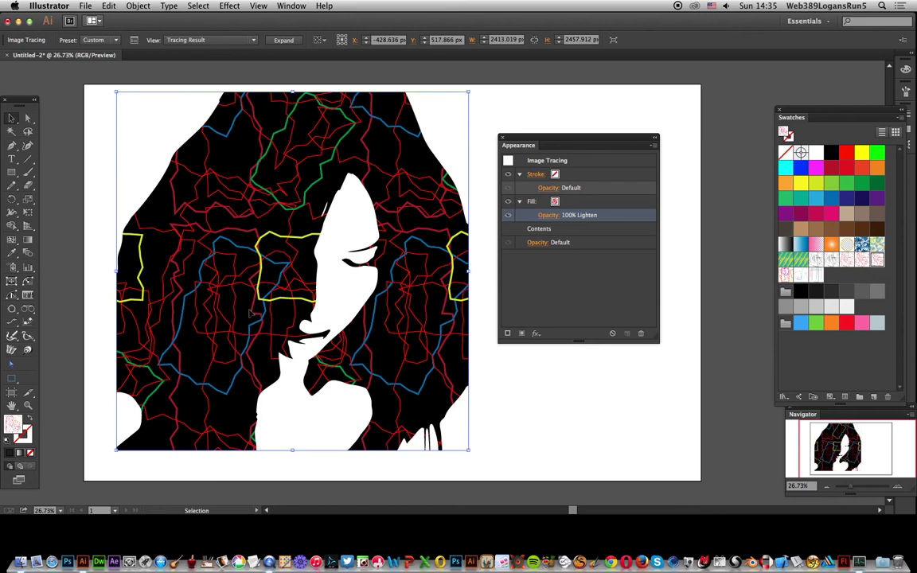
click(590, 203)
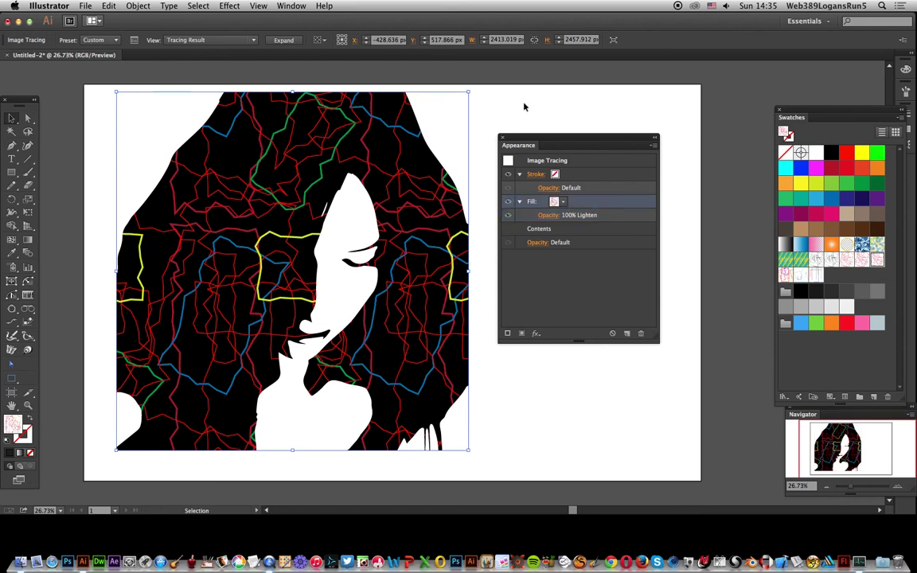
click(651, 148)
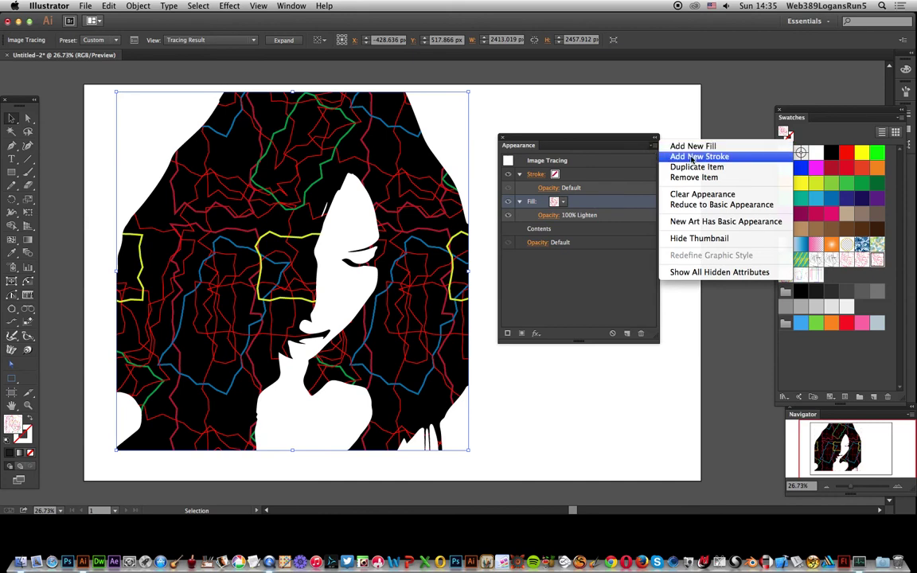
Duplicate the pattern fill and scale only its patterns uniformly to 30%
click(688, 169)
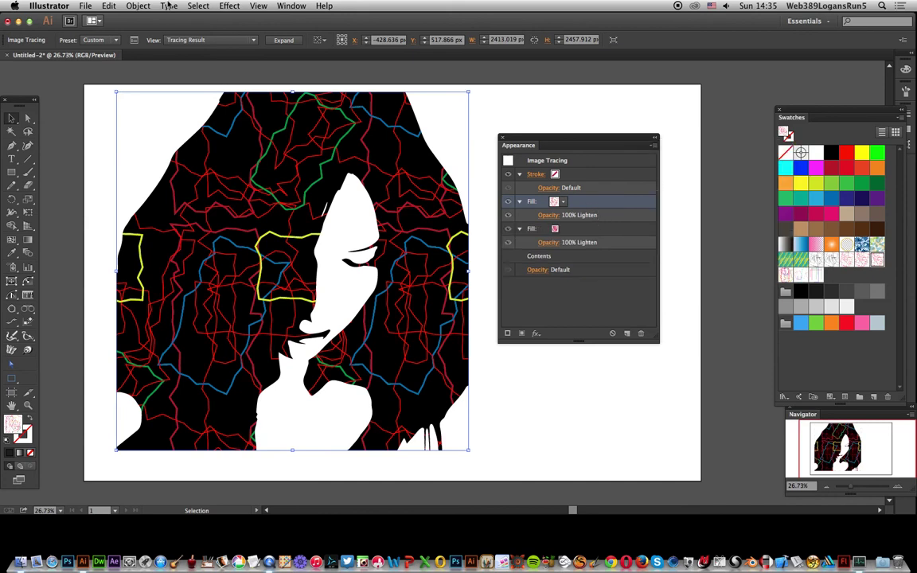
click(140, 8)
mouse_move(150, 19)
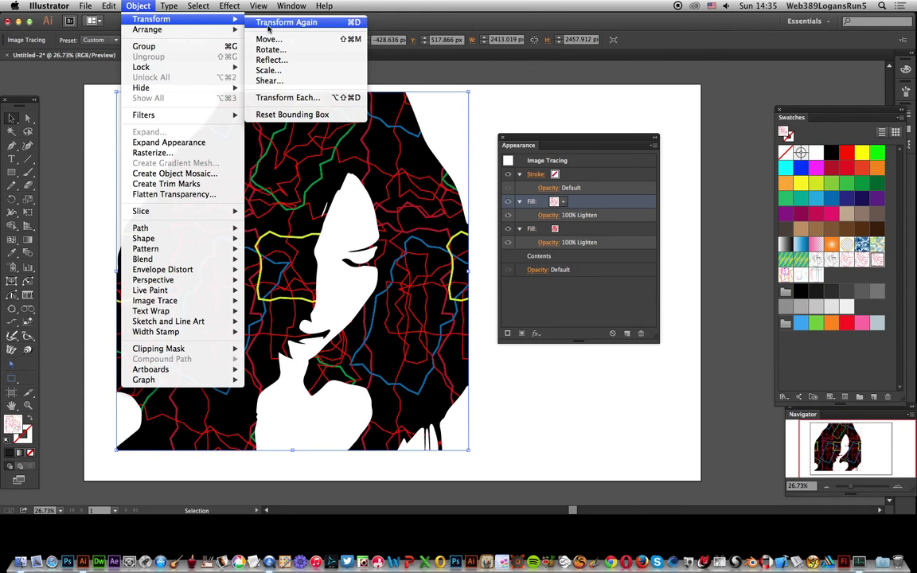
click(262, 70)
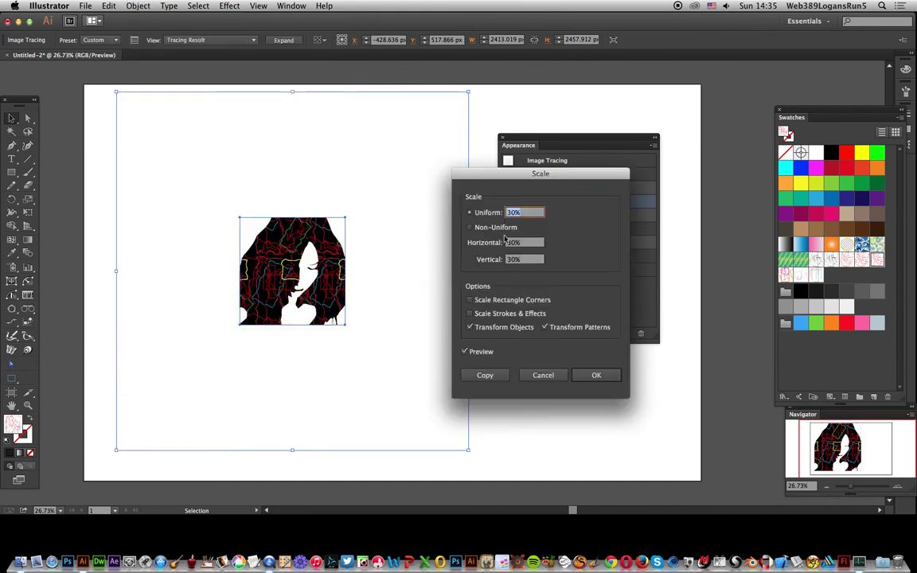
click(470, 327)
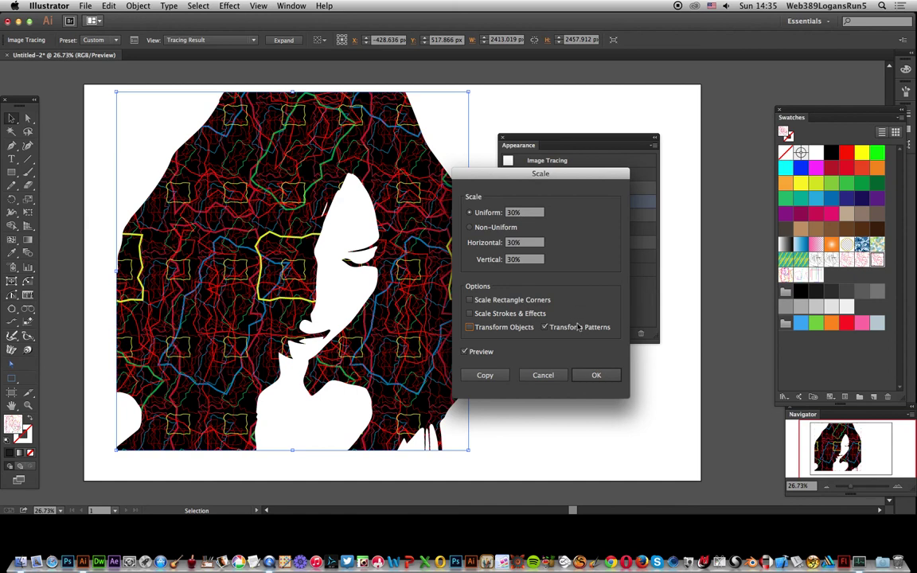
click(596, 375)
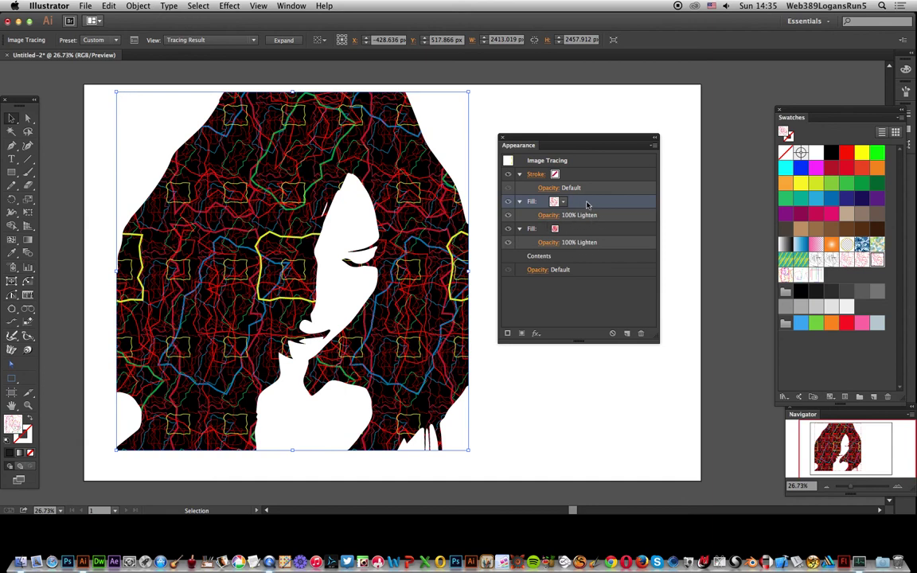
Duplicate the fill again and switch the top fill's blend mode to Darken
click(655, 145)
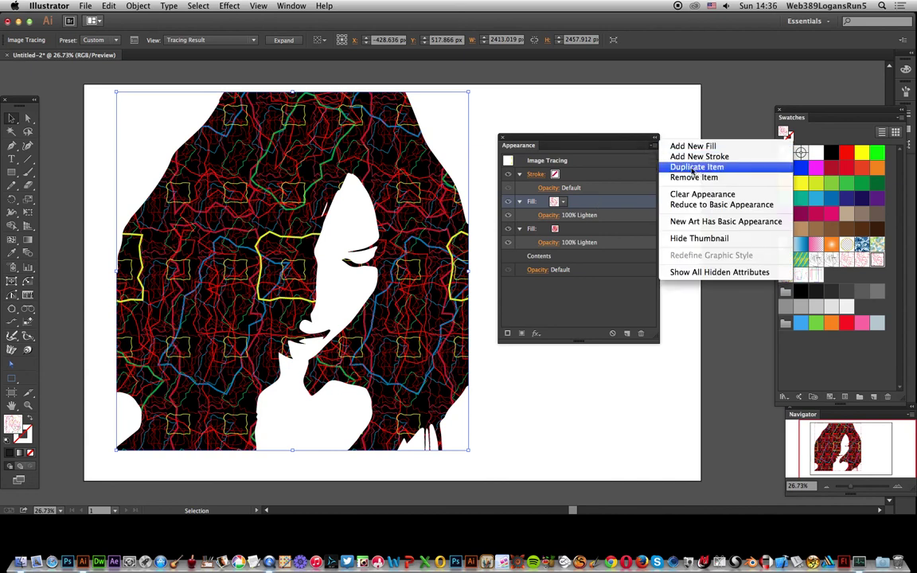
click(700, 167)
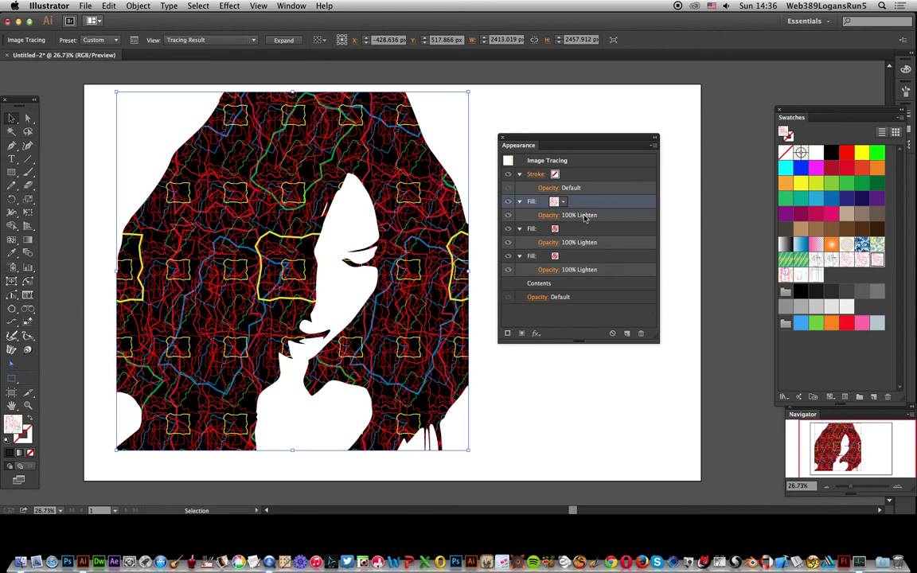
click(550, 216)
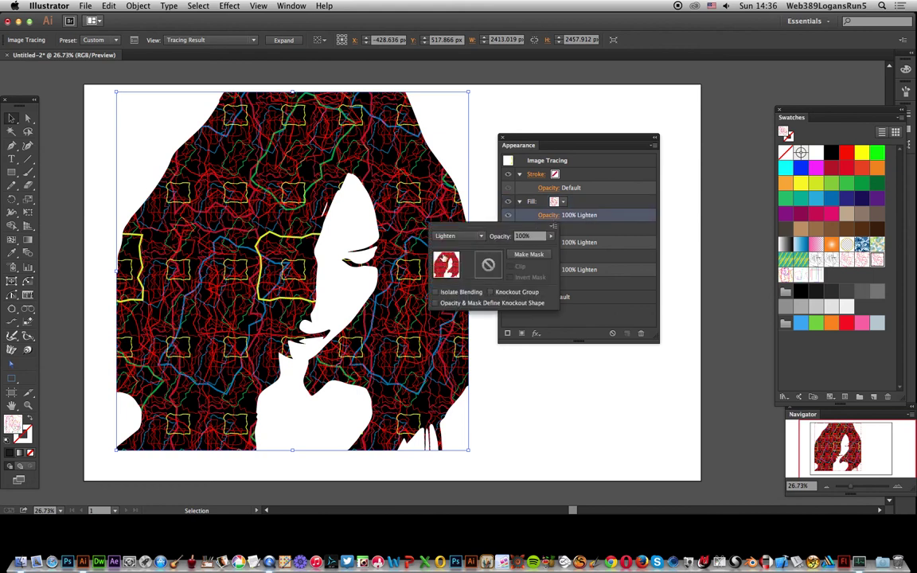
click(448, 239)
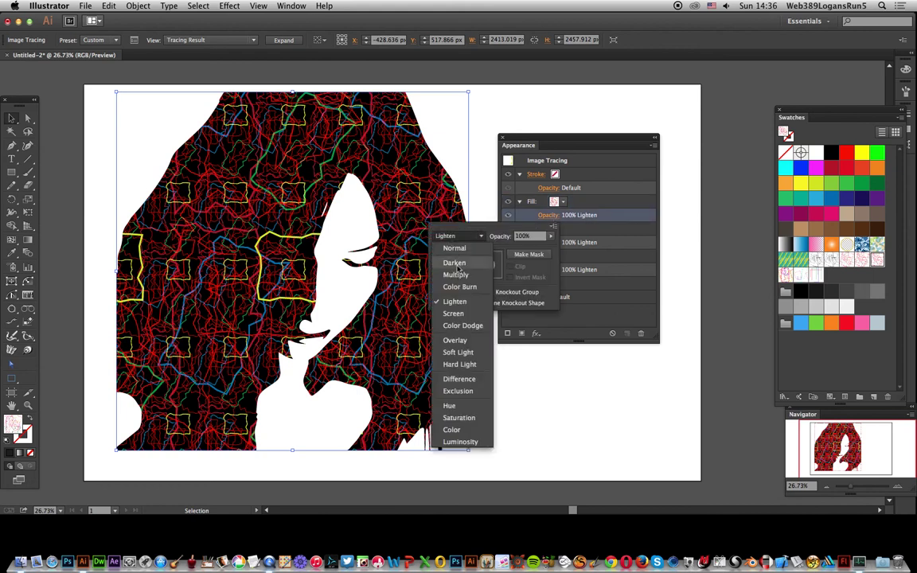
click(457, 264)
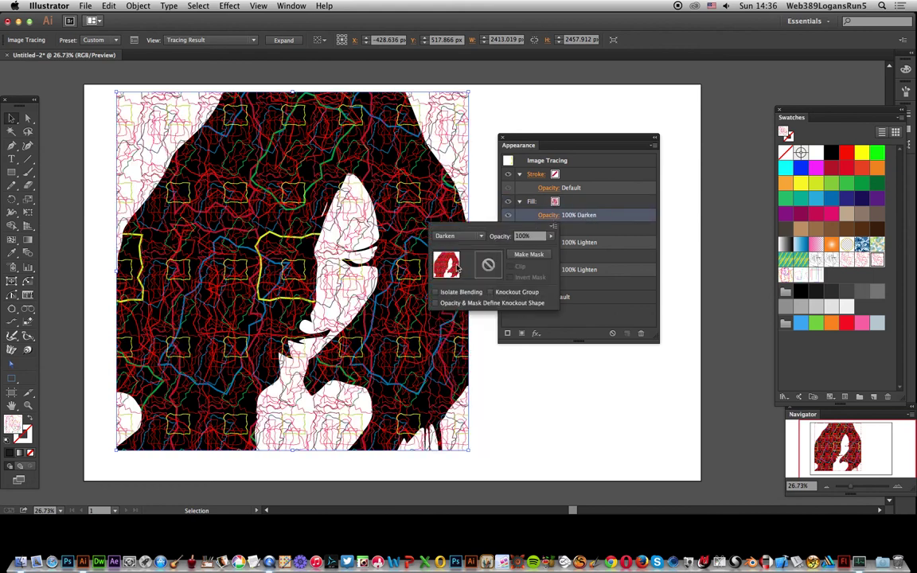
click(612, 148)
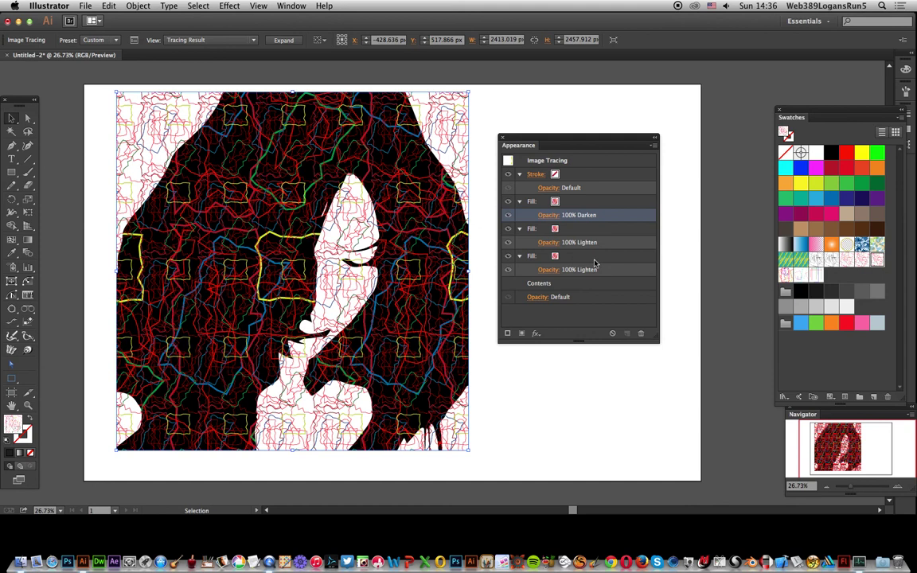
Change the top Darken fill's pattern, trying a grey swatch before settling on New Pattern 10
click(603, 204)
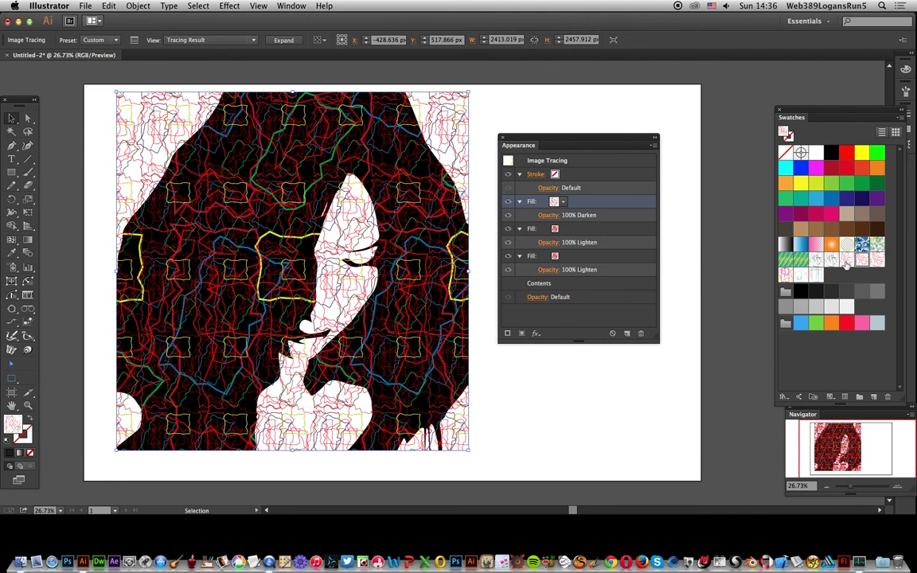
click(815, 275)
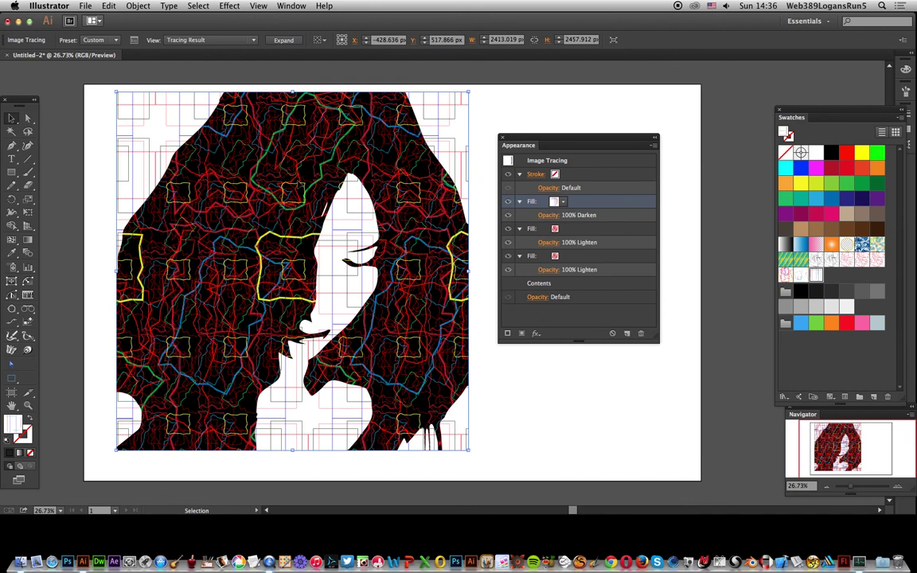
click(800, 275)
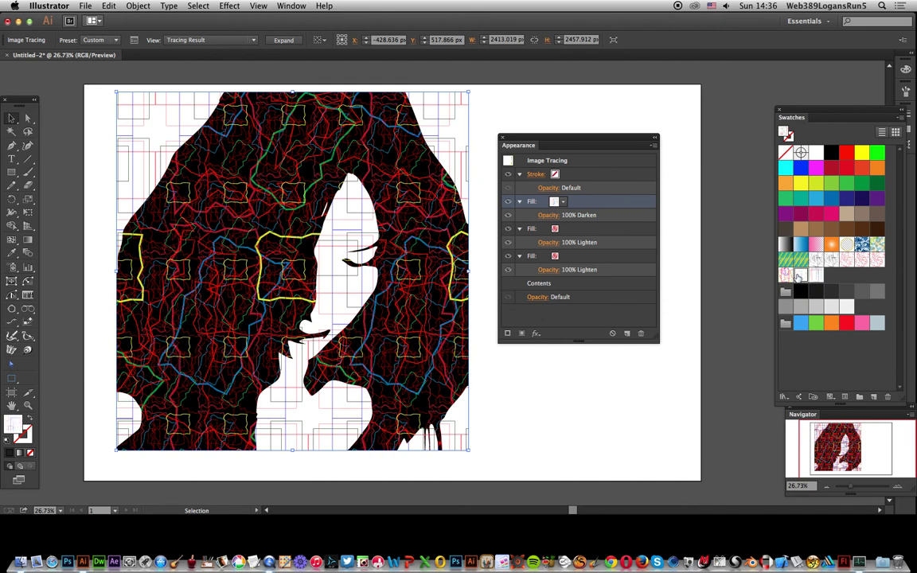